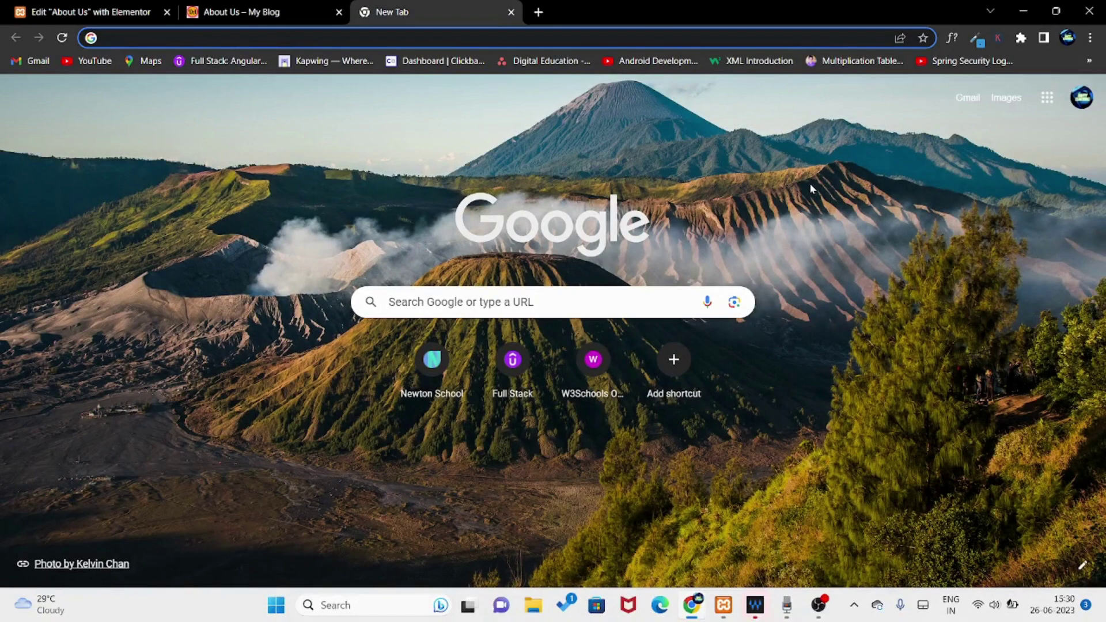
# - Inspect the purple-tinted London Eye map on the live About Us preview, then return to the Elementor editor
pyautogui.click(288, 10)
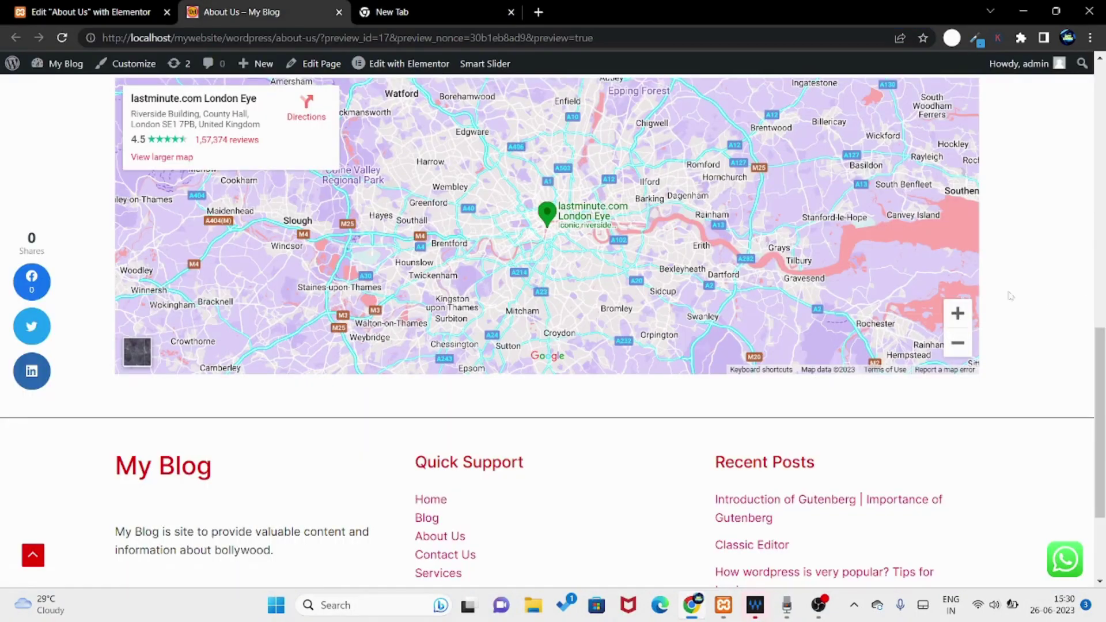
pyautogui.scroll(1, 1011, 296)
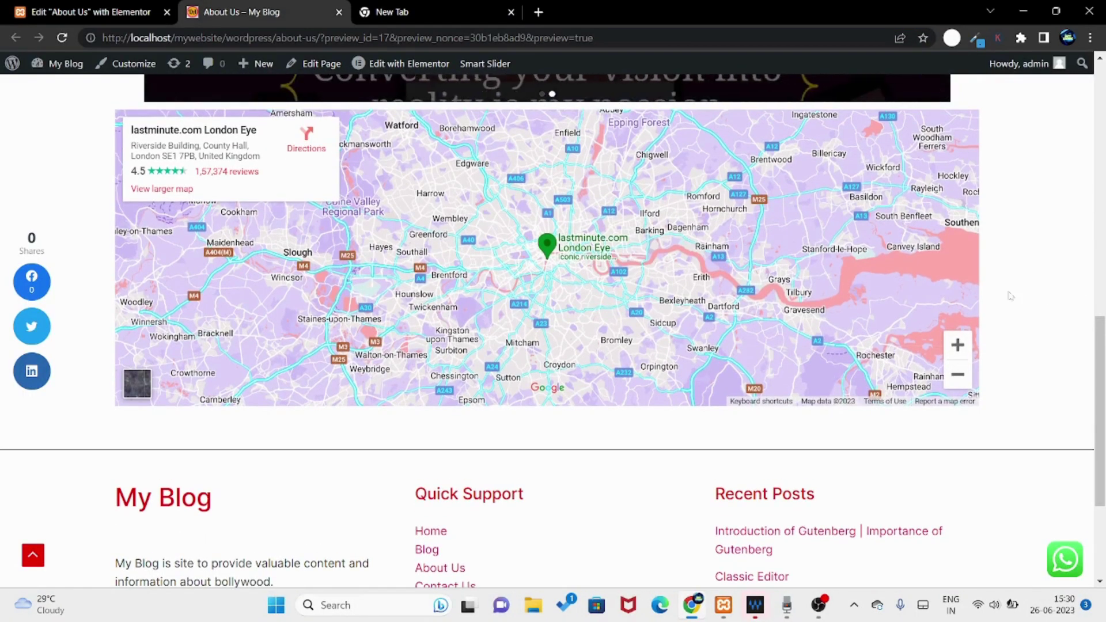
pyautogui.scroll(-1, 1010, 296)
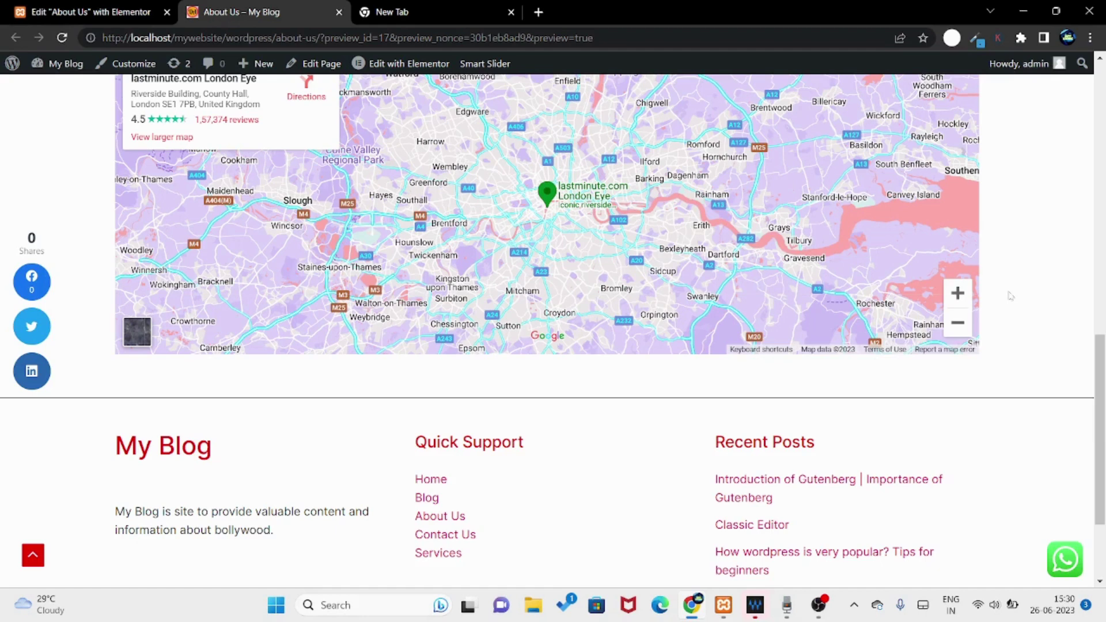
pyautogui.scroll(1, 1011, 296)
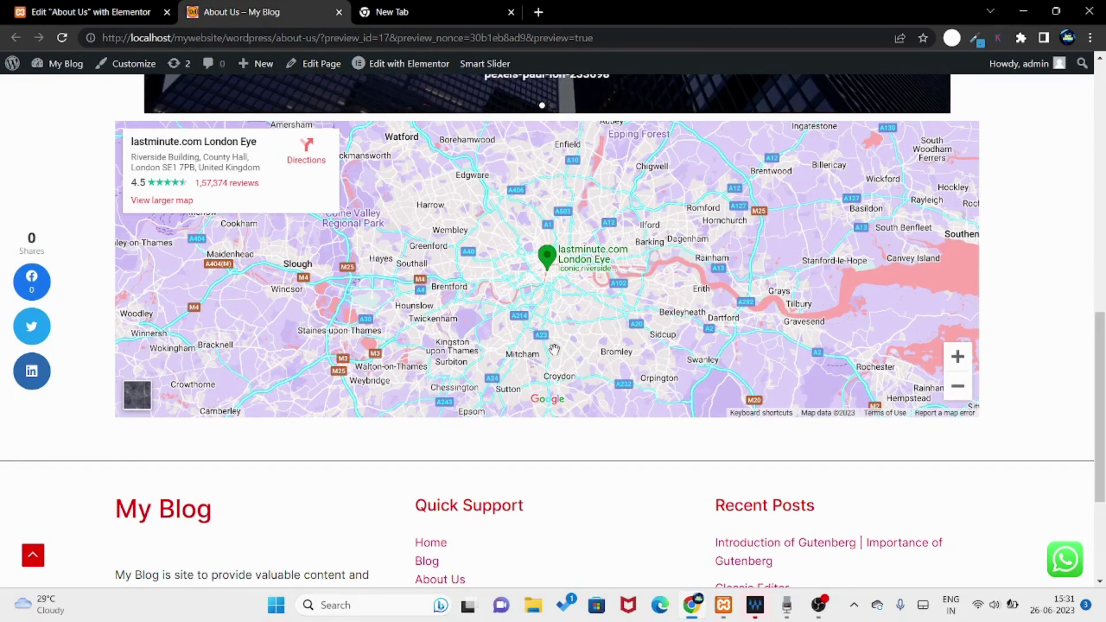
pyautogui.hotkey('ctrl', 'pageup')
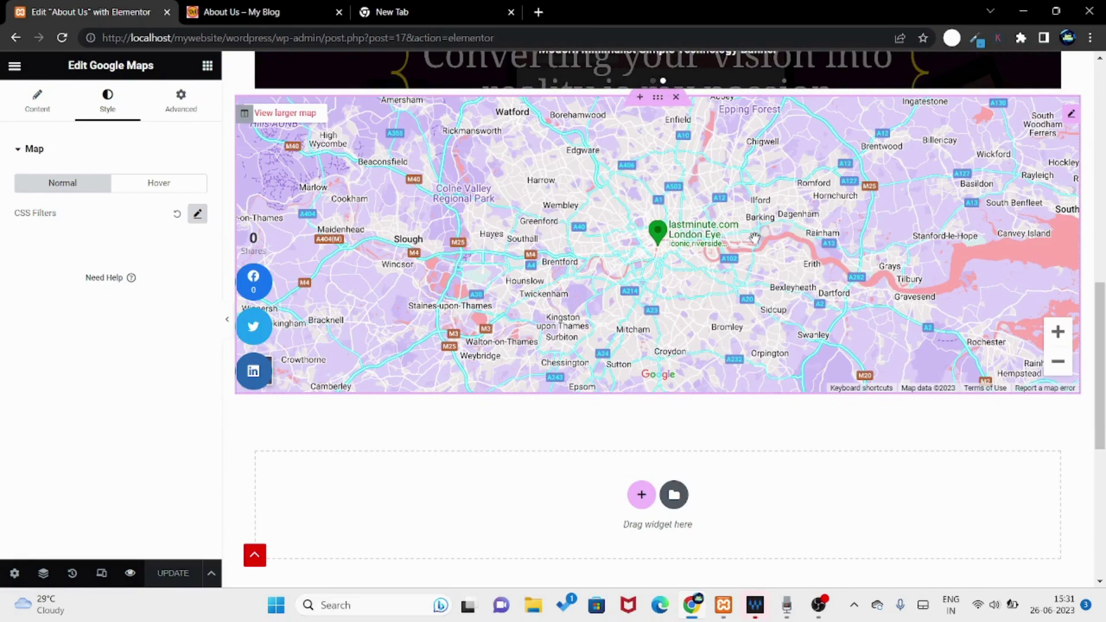
# - Add a new single-column section below the existing map
pyautogui.click(206, 66)
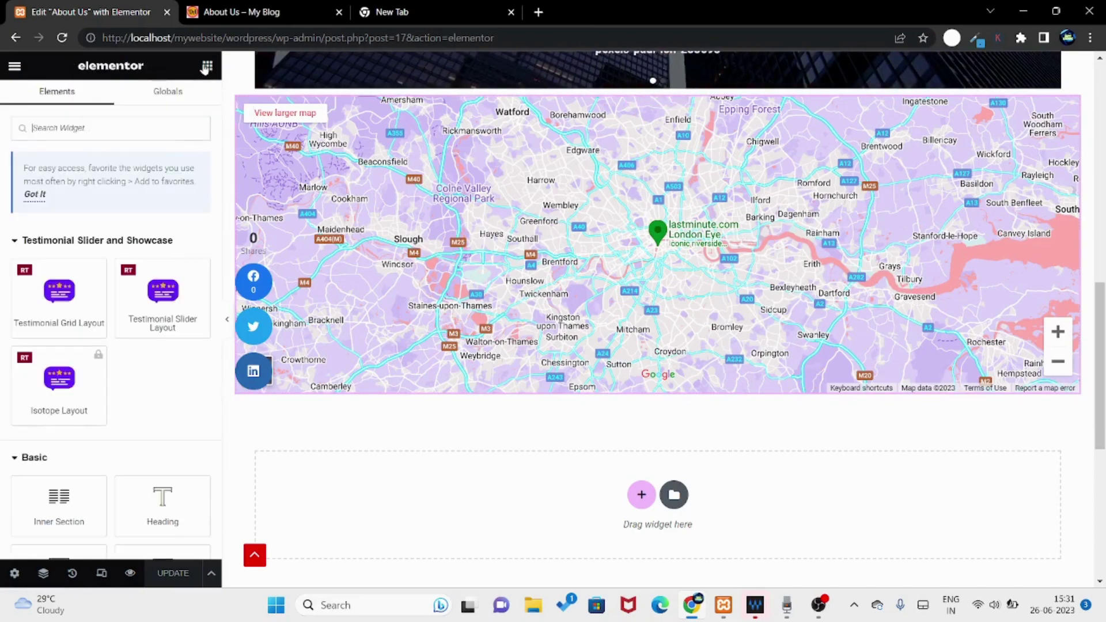
pyautogui.scroll(-1, 588, 380)
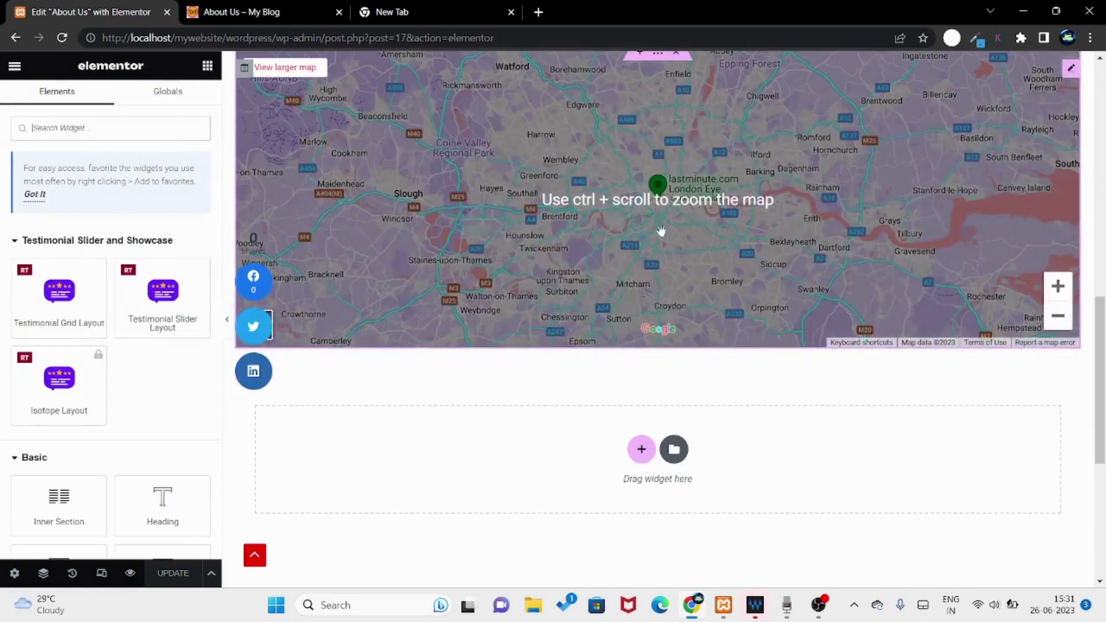
pyautogui.scroll(1, 643, 212)
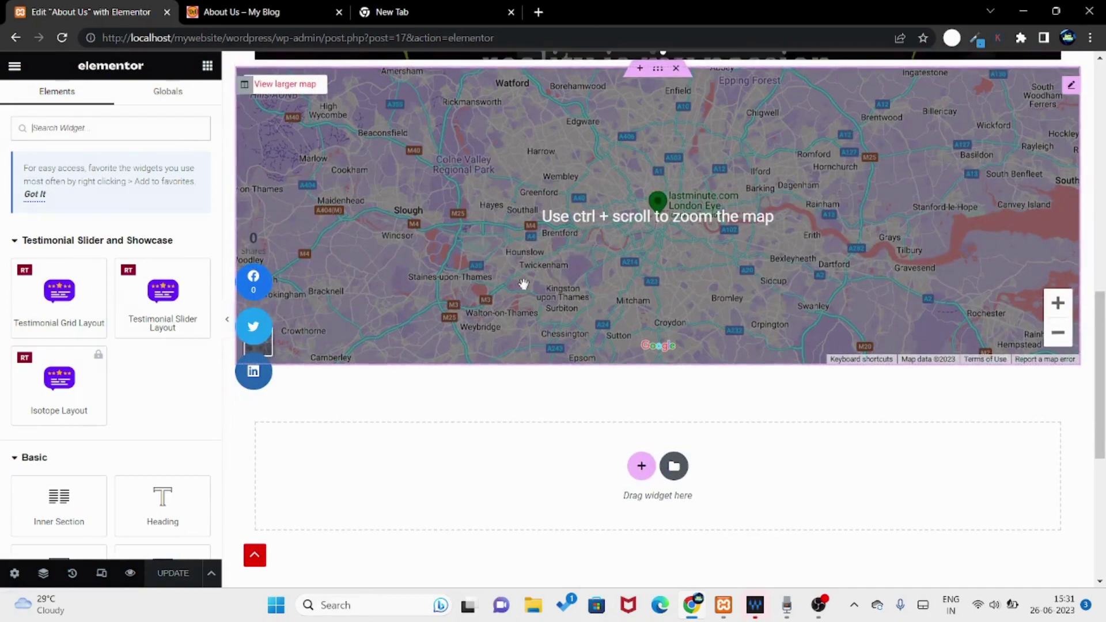
pyautogui.scroll(-3, 654, 378)
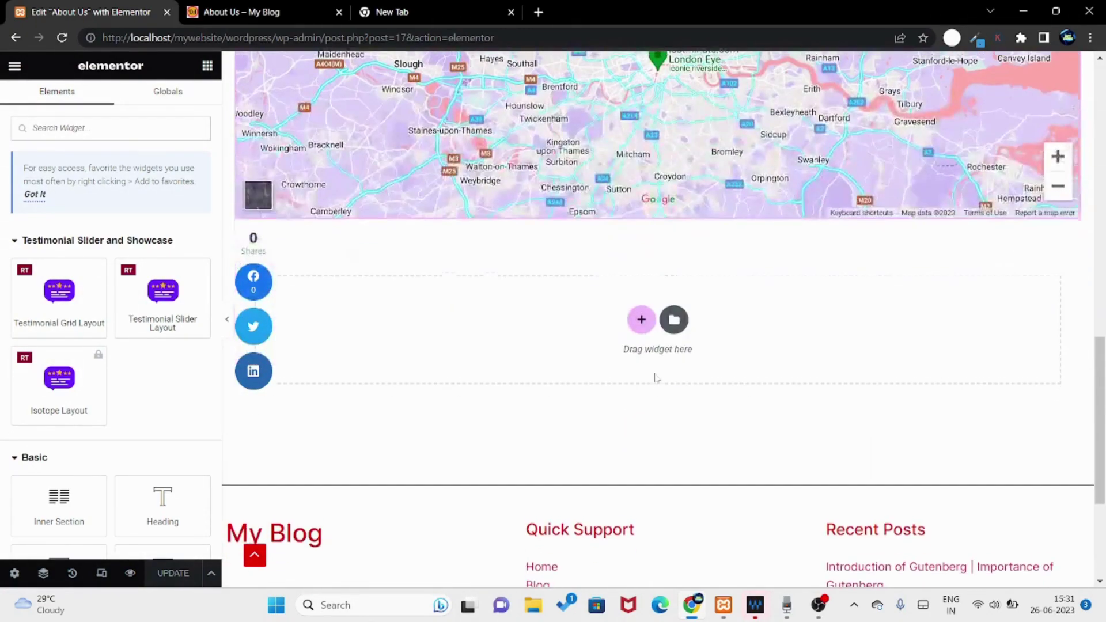
pyautogui.scroll(-1, 544, 328)
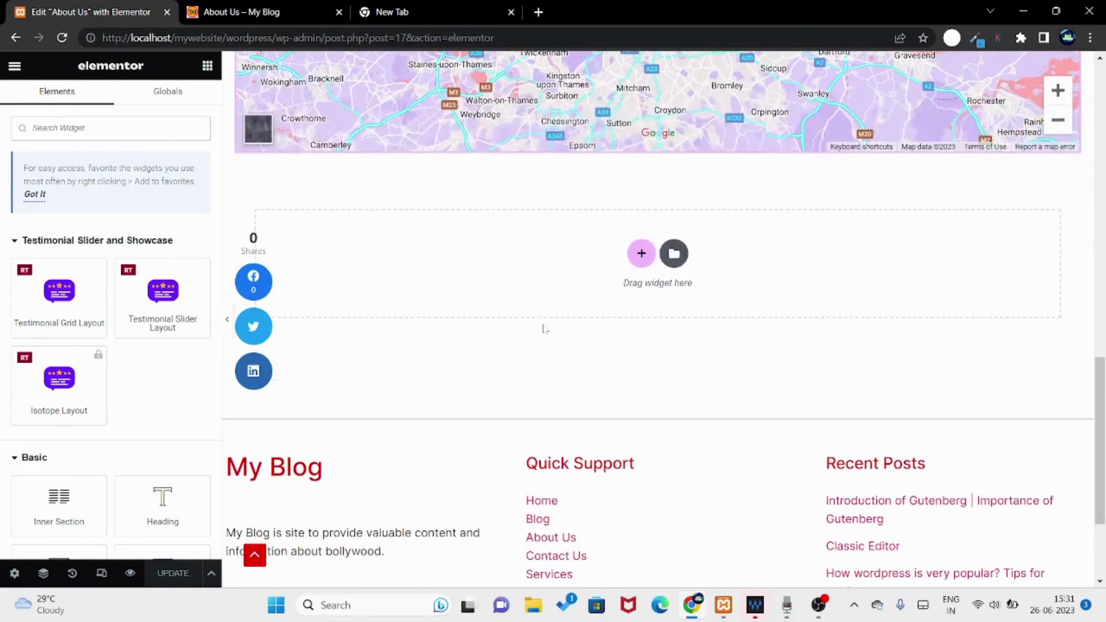
pyautogui.click(640, 265)
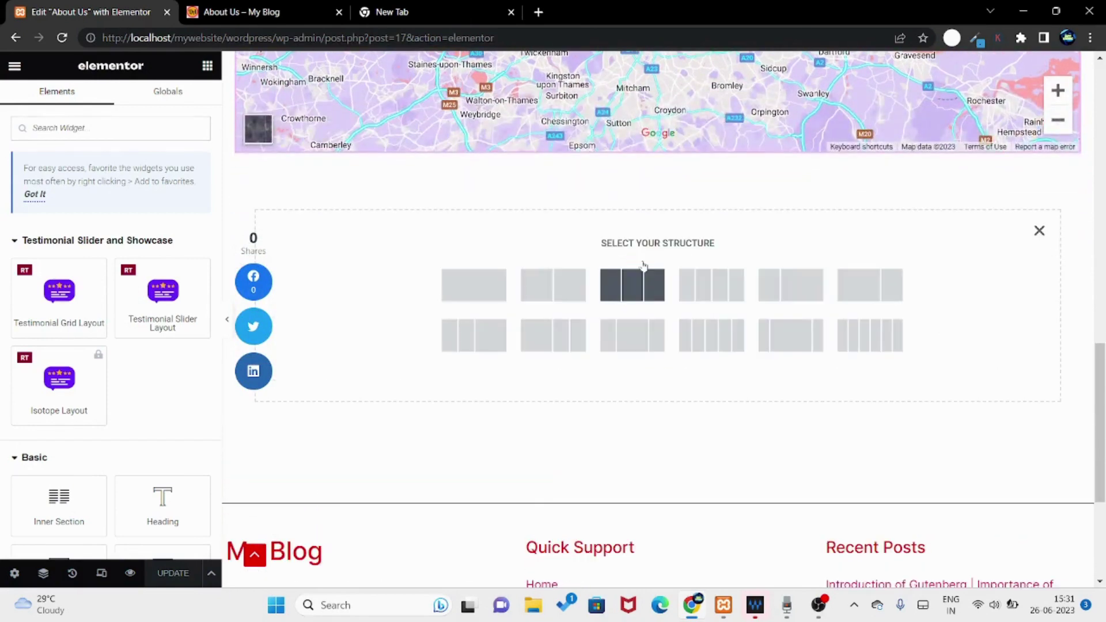
pyautogui.click(489, 286)
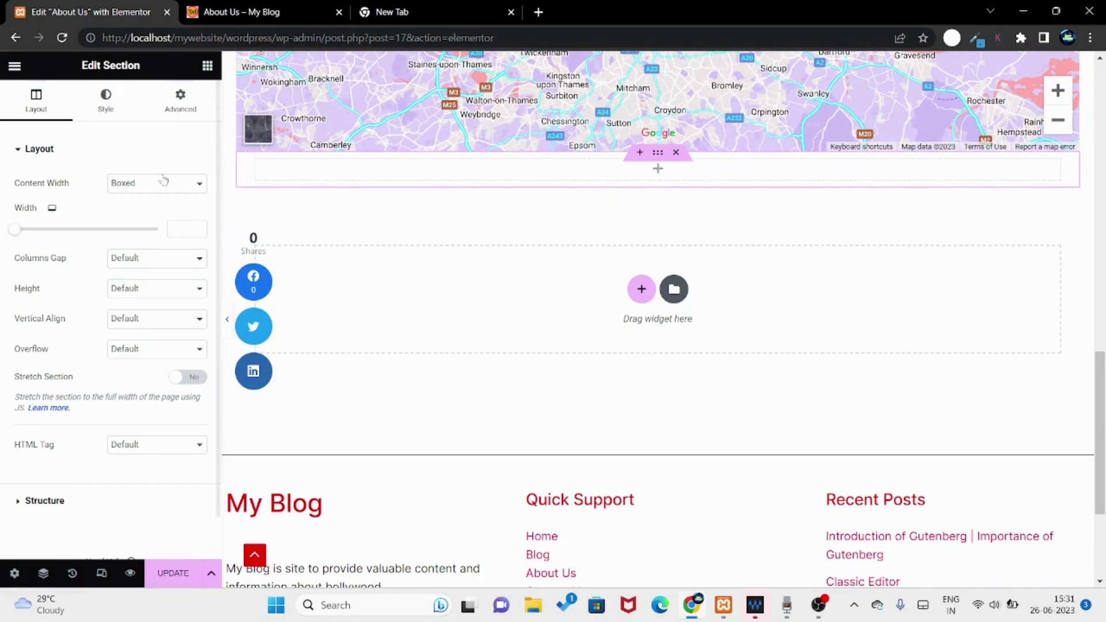
# - Drag a Google Maps widget into the new section
pyautogui.click(657, 171)
pyautogui.scroll(-5, 116, 461)
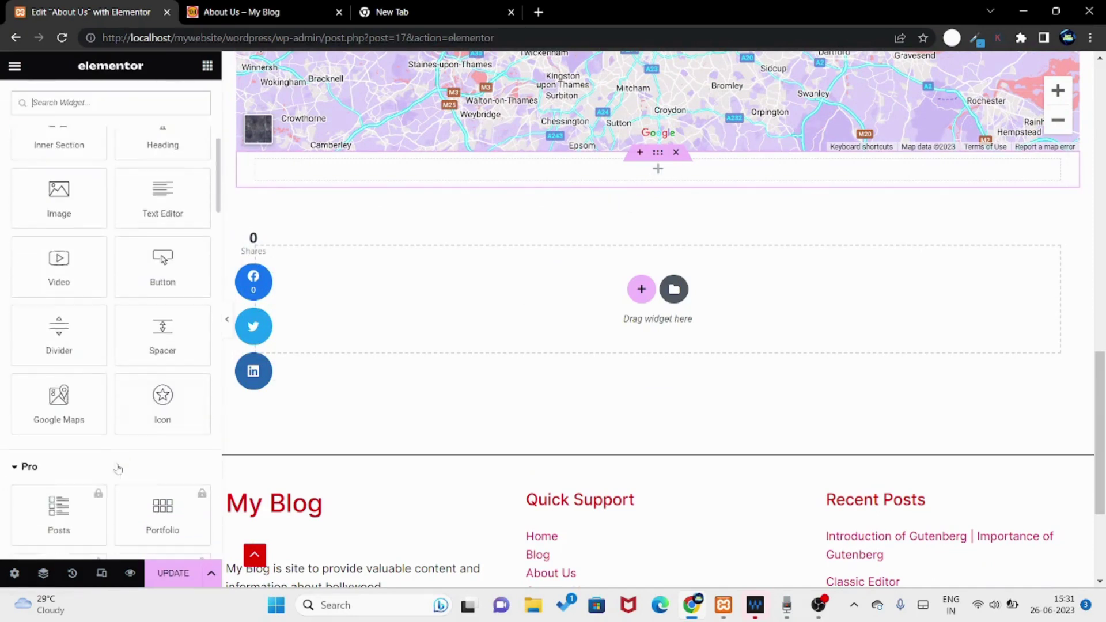
pyautogui.moveTo(68, 419); pyautogui.dragTo(426, 184)
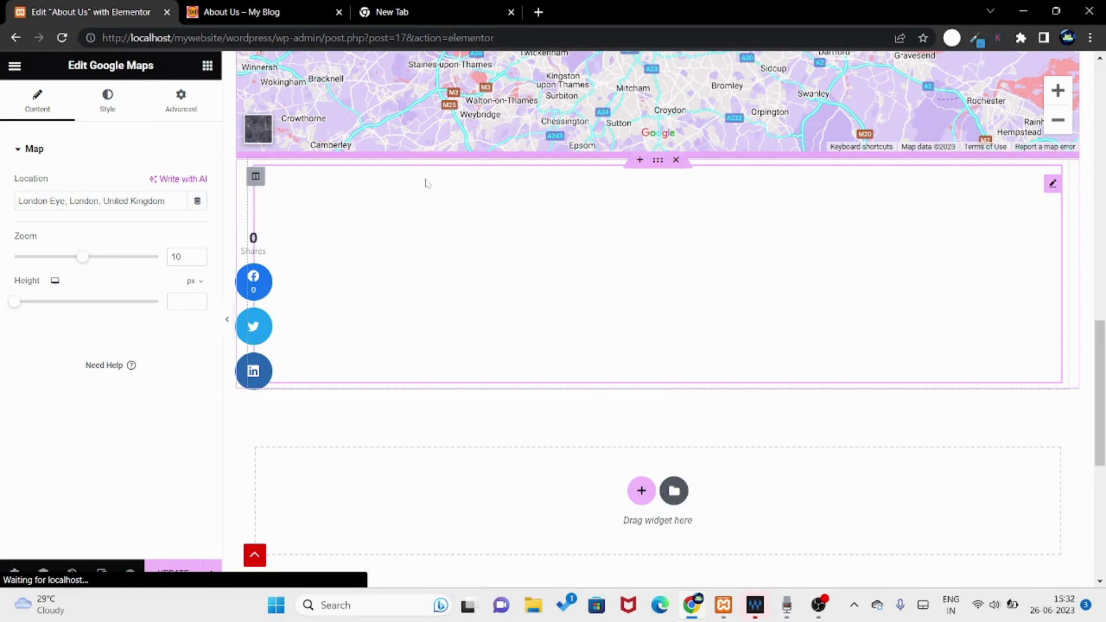
# - Set the new map's height to 400 px
pyautogui.moveTo(15, 301); pyautogui.dragTo(65, 303)
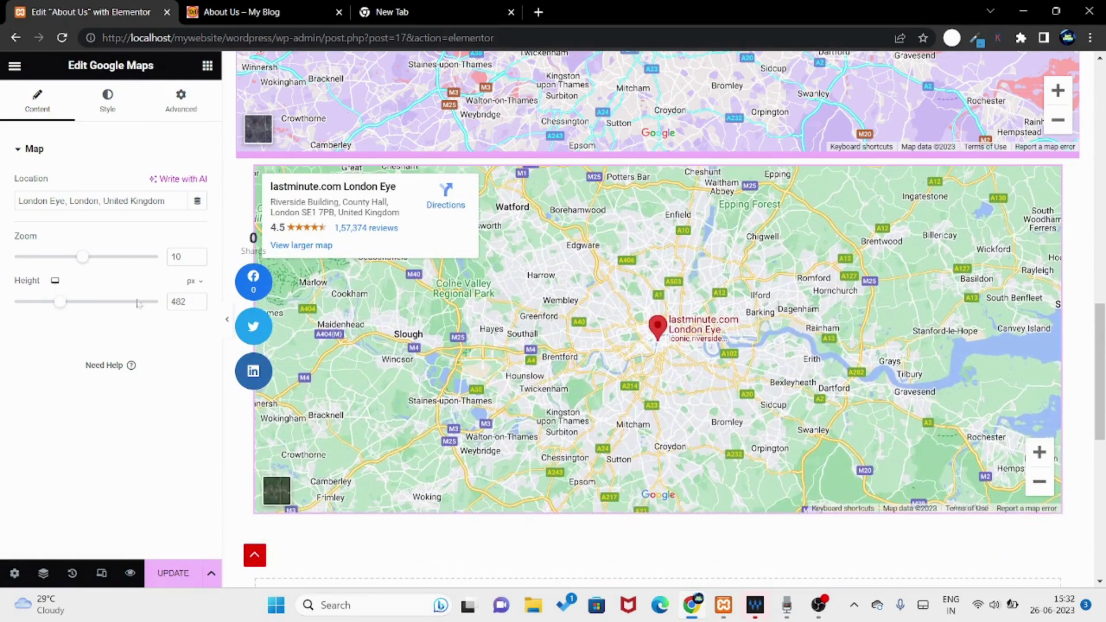
pyautogui.press('BackSpace')
pyautogui.press('BackSpace')
pyautogui.press('BackSpace')
pyautogui.write('400')
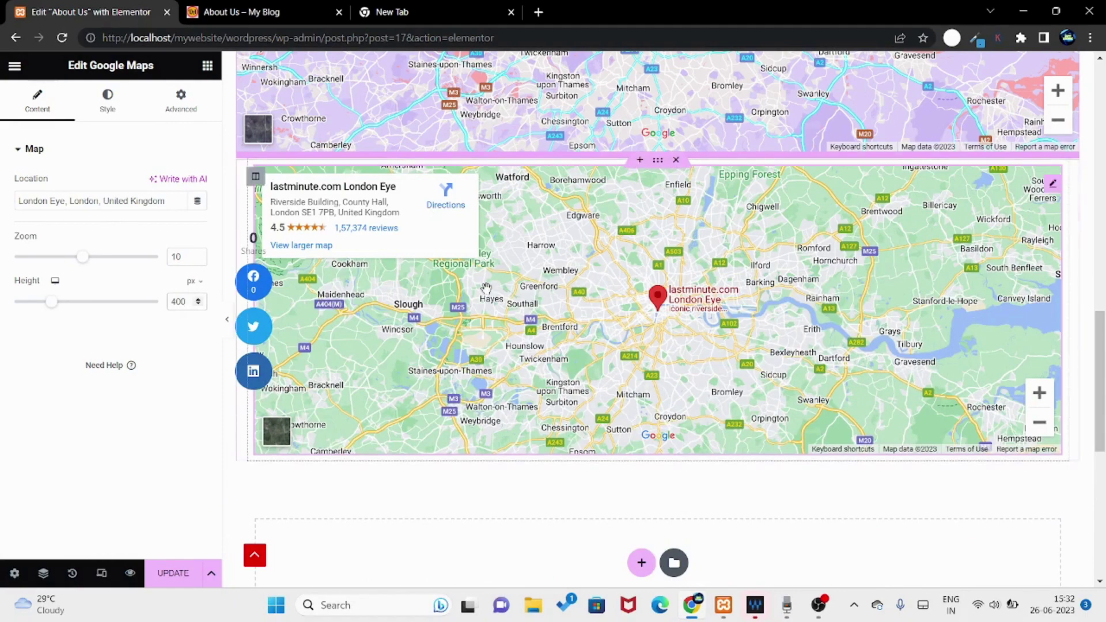
# - Set the map section's Content Width to Full Width and Columns Gap to No Gap, then preview
pyautogui.click(660, 164)
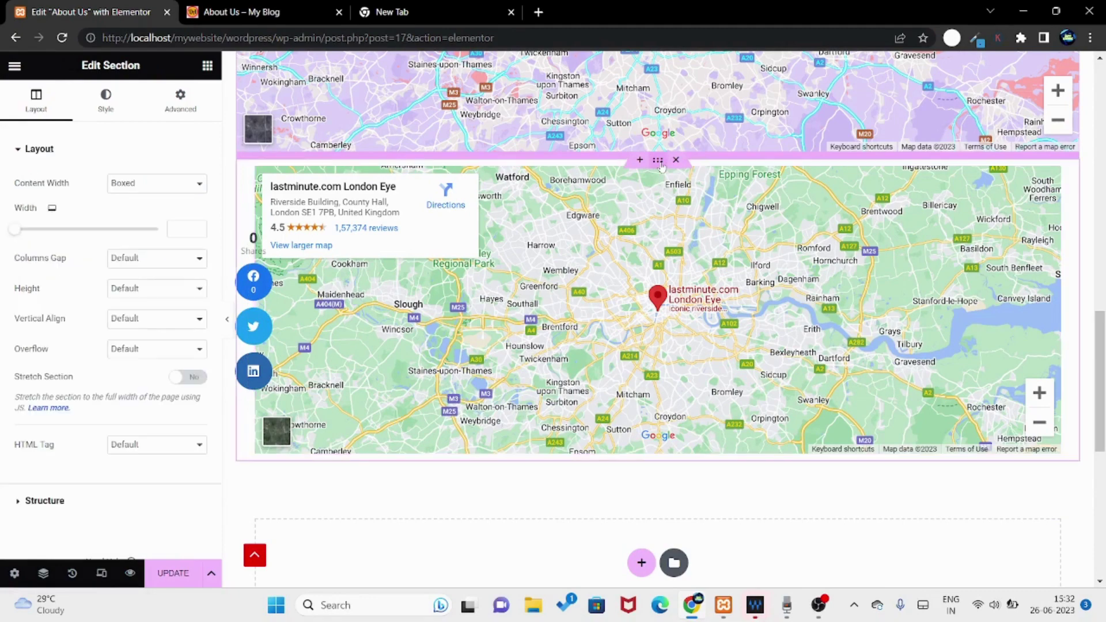
pyautogui.click(143, 183)
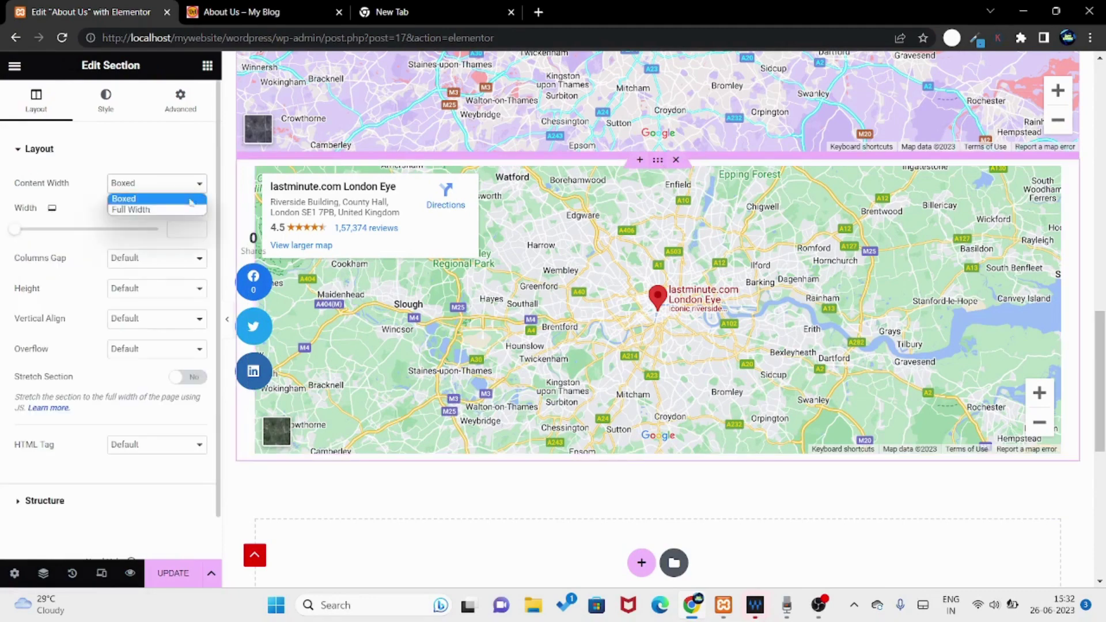
pyautogui.click(130, 210)
pyautogui.click(128, 211)
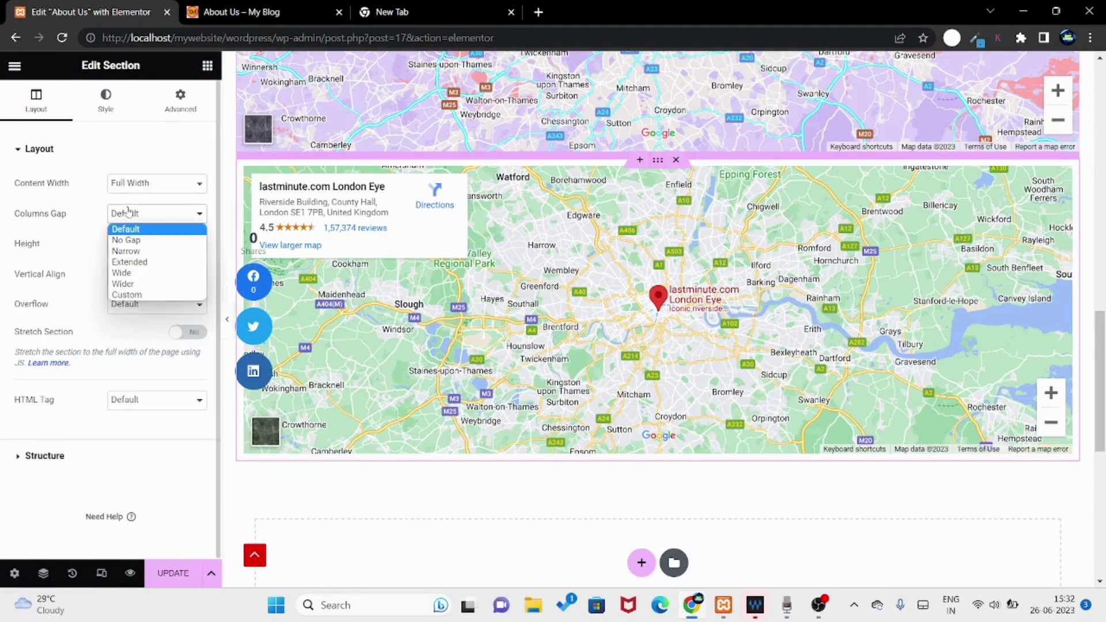
pyautogui.click(126, 239)
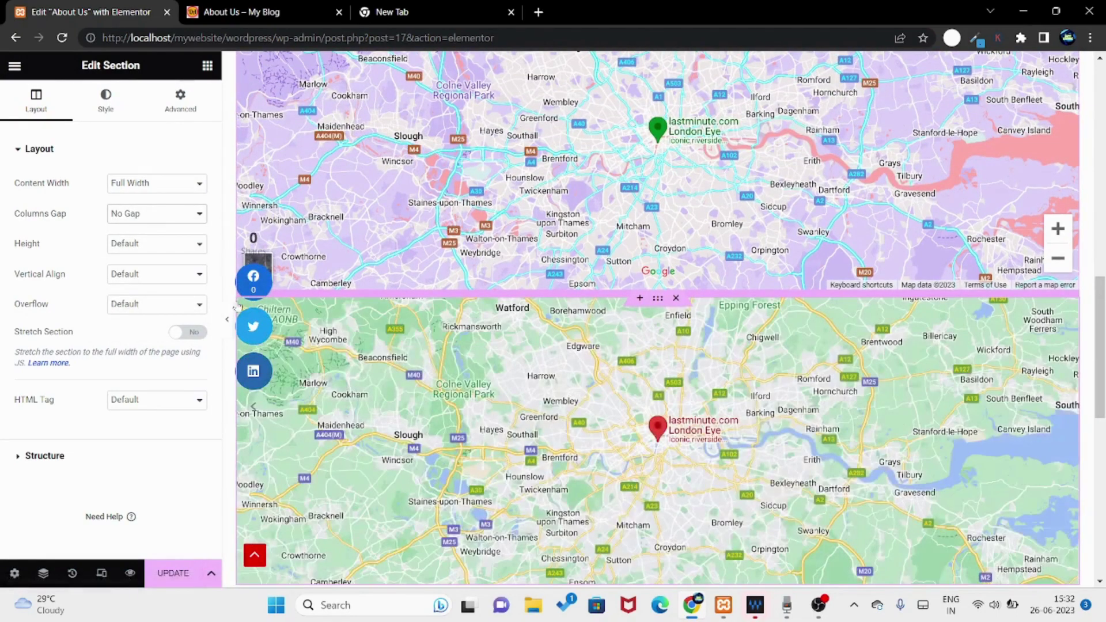
pyautogui.click(228, 320)
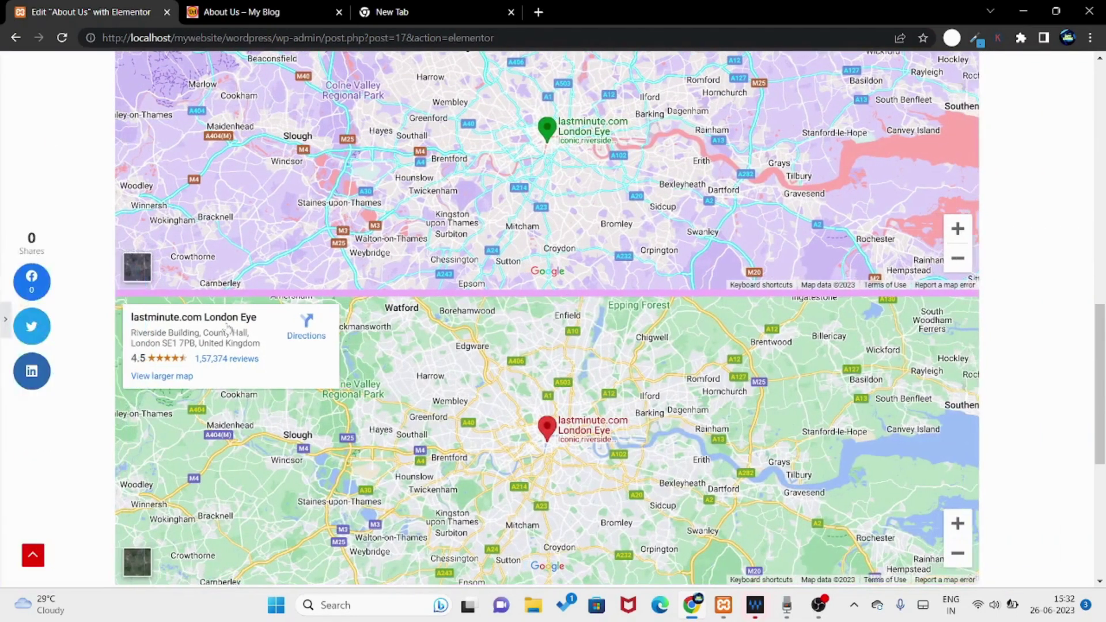
pyautogui.click(5, 319)
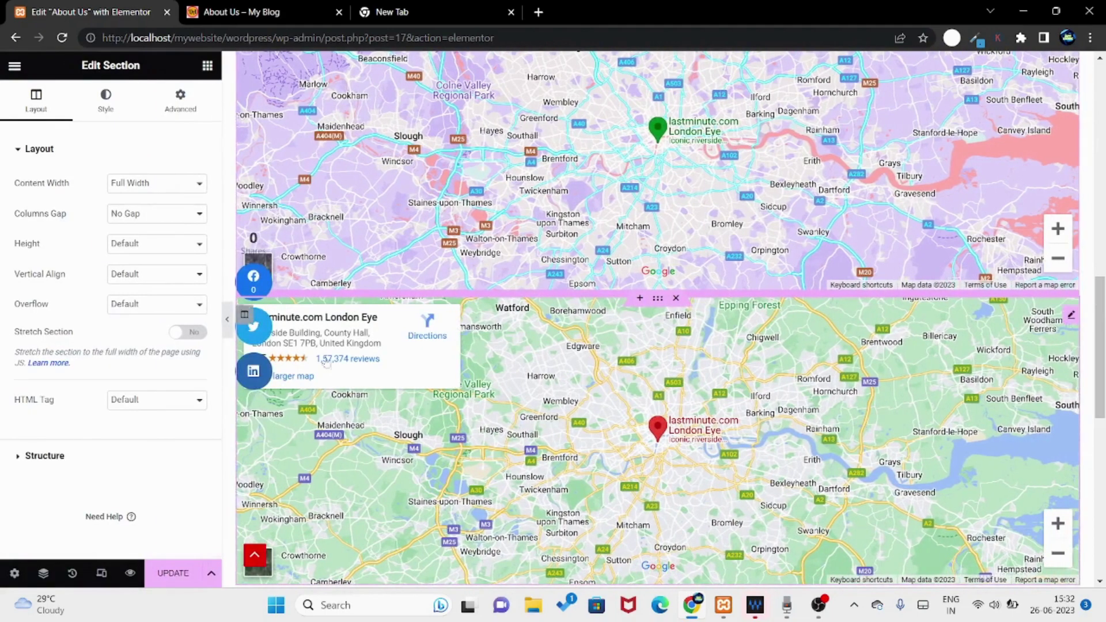
pyautogui.scroll(-1, 621, 251)
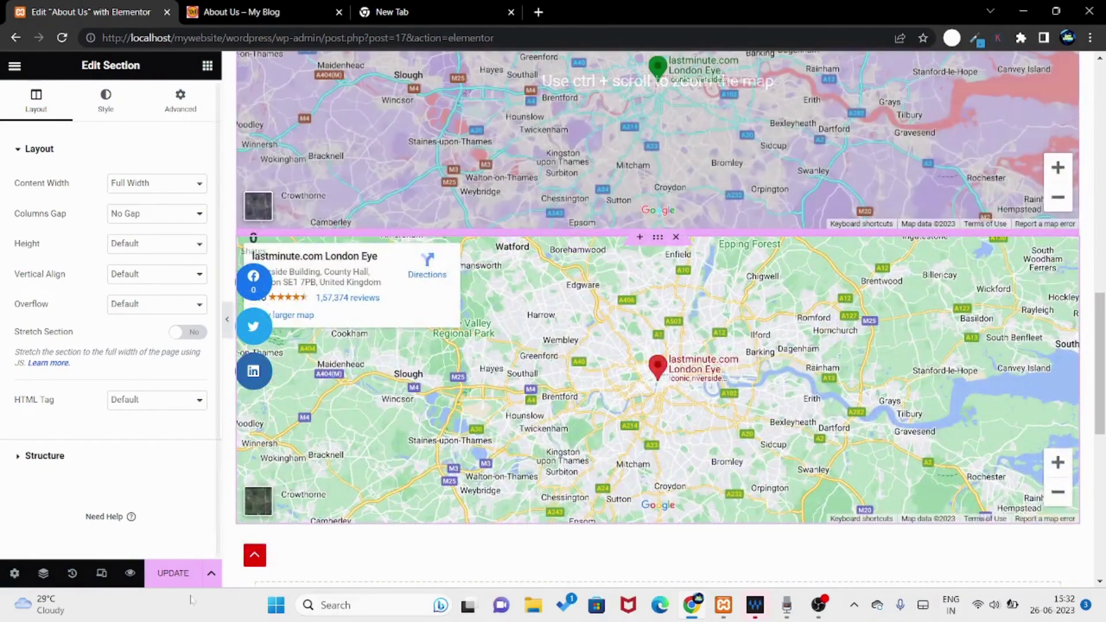
# - Set the page layout to Elementor Full Width in Page Settings
pyautogui.click(14, 575)
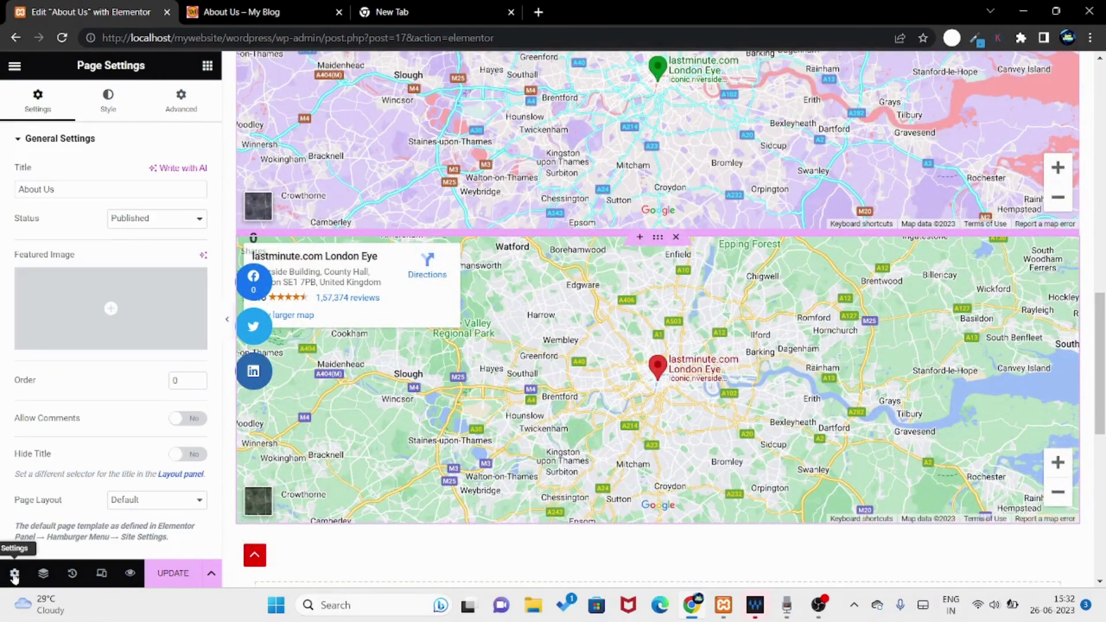
pyautogui.click(144, 500)
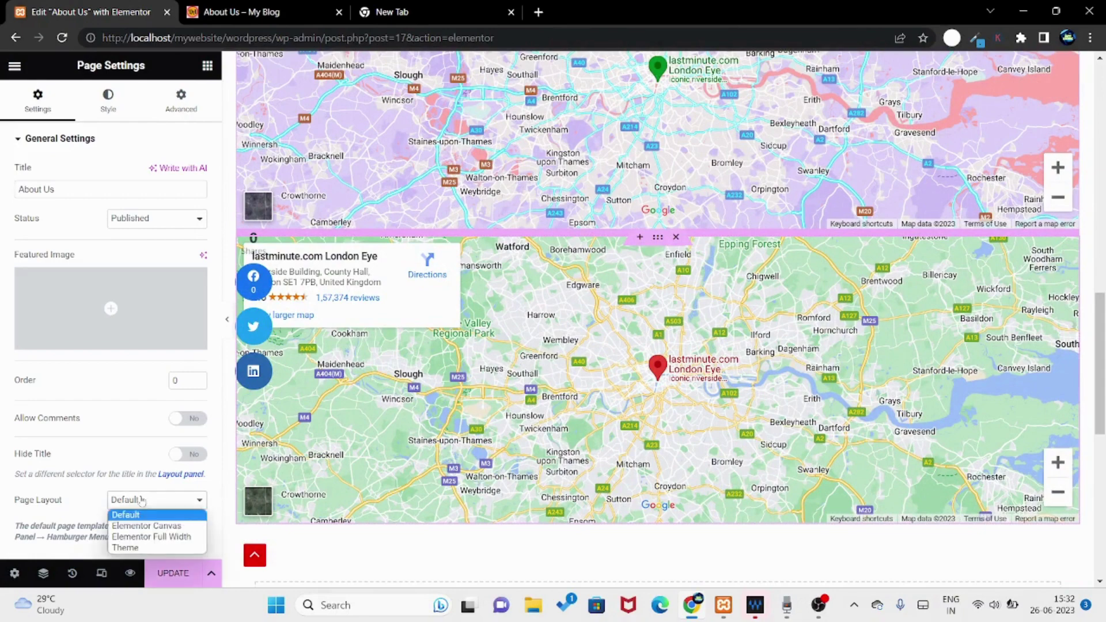
pyautogui.click(148, 538)
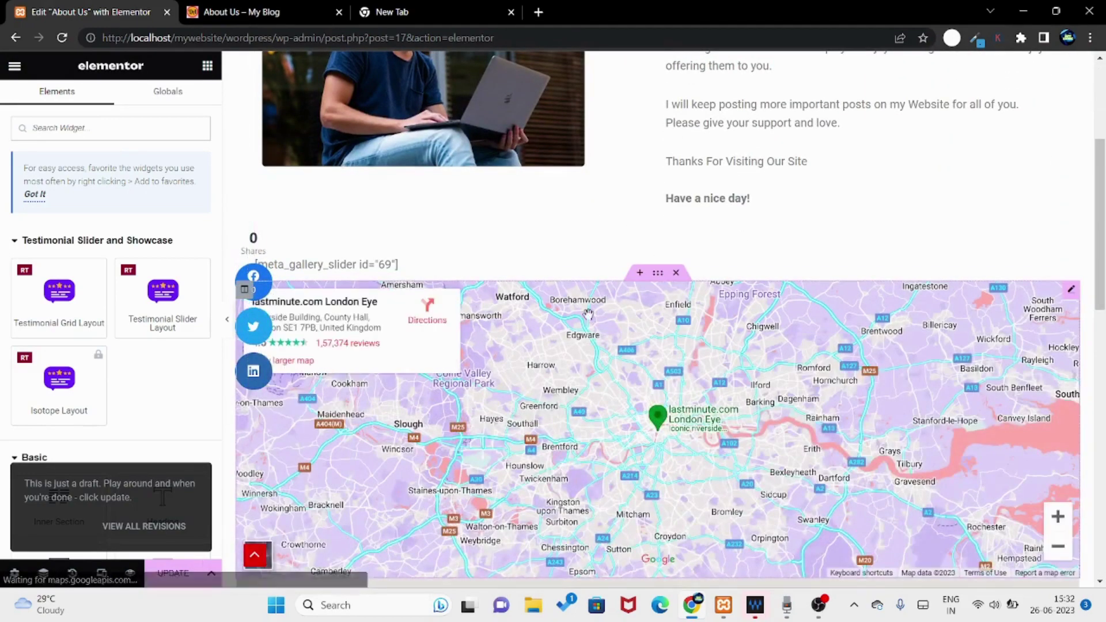
# - Scroll down and select the lower Google map for editing
pyautogui.scroll(-2, 587, 314)
pyautogui.scroll(-3, 754, 310)
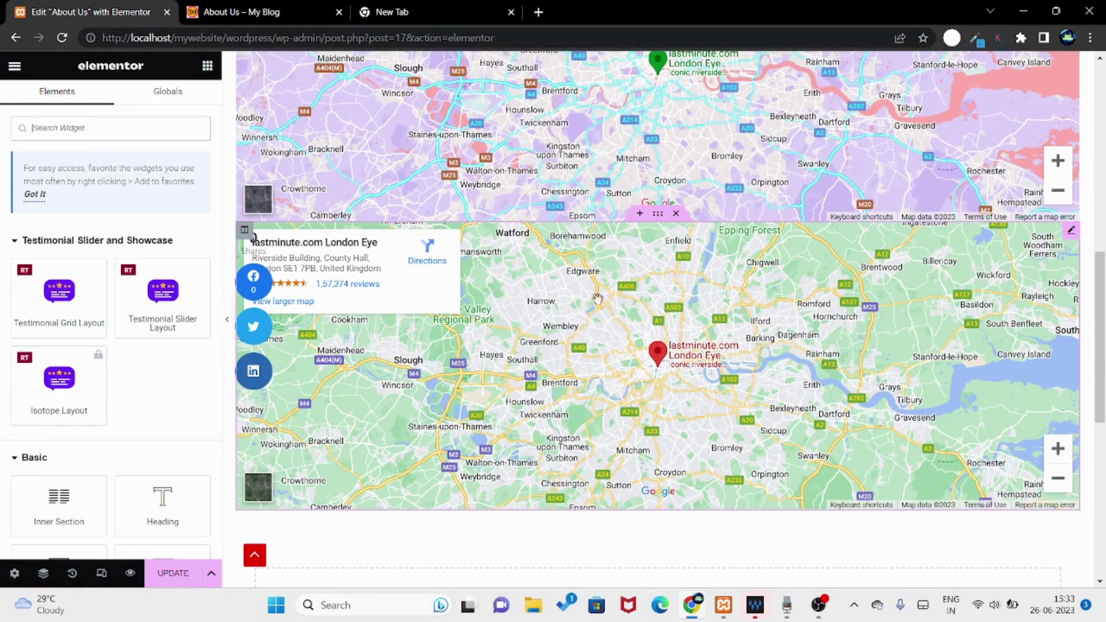
pyautogui.click(1069, 243)
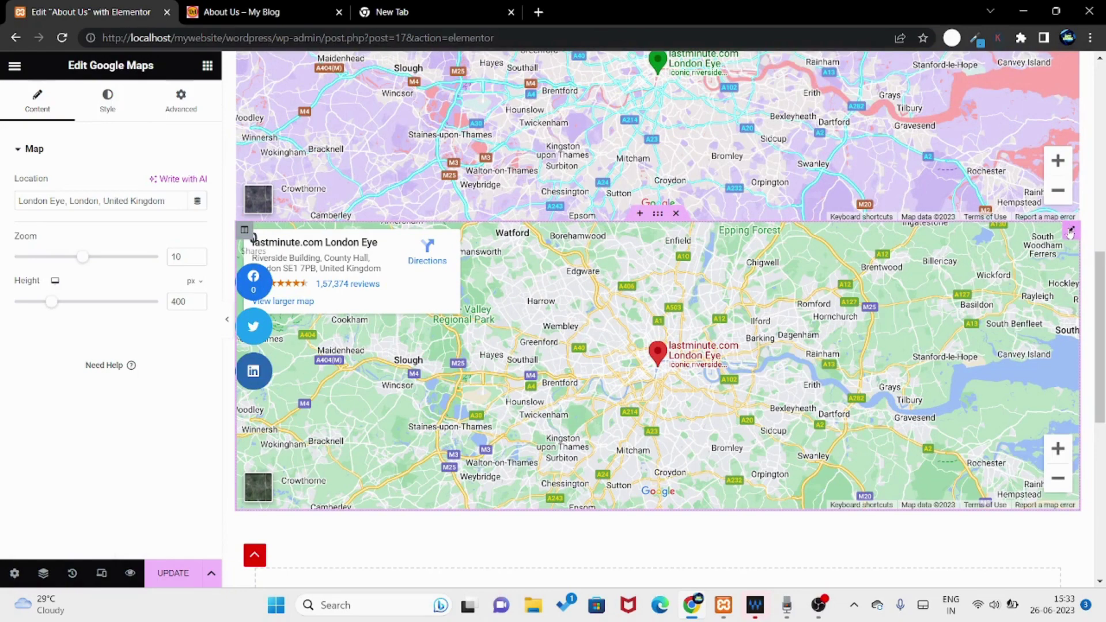
# - In the lower map's CSS Filters, test Saturation at 0 and 200, then return it to about 99
pyautogui.click(115, 115)
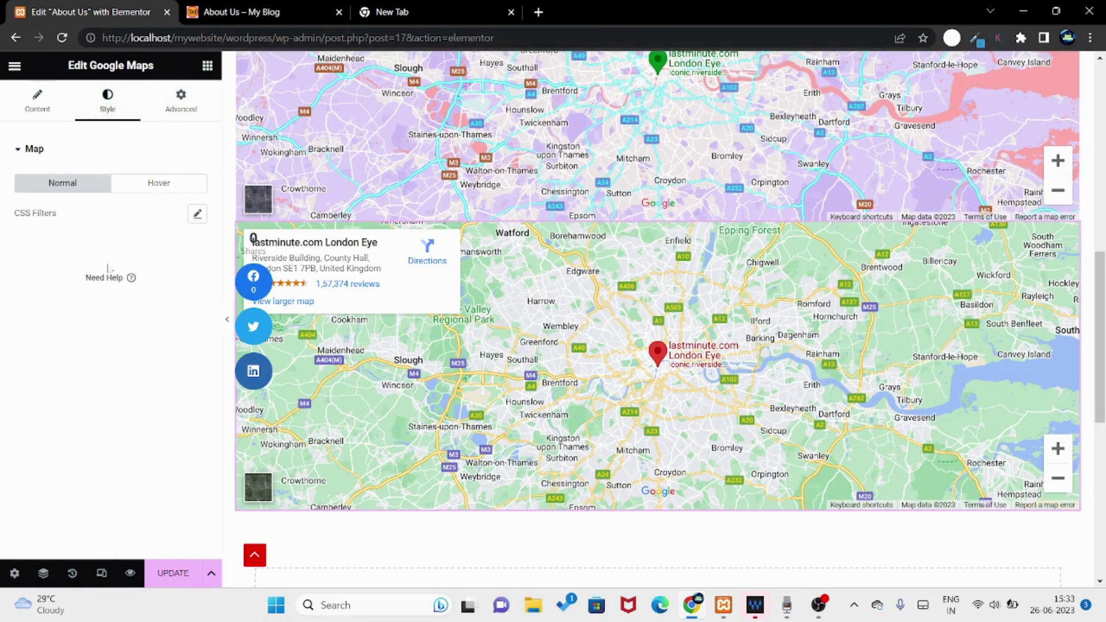
pyautogui.click(197, 215)
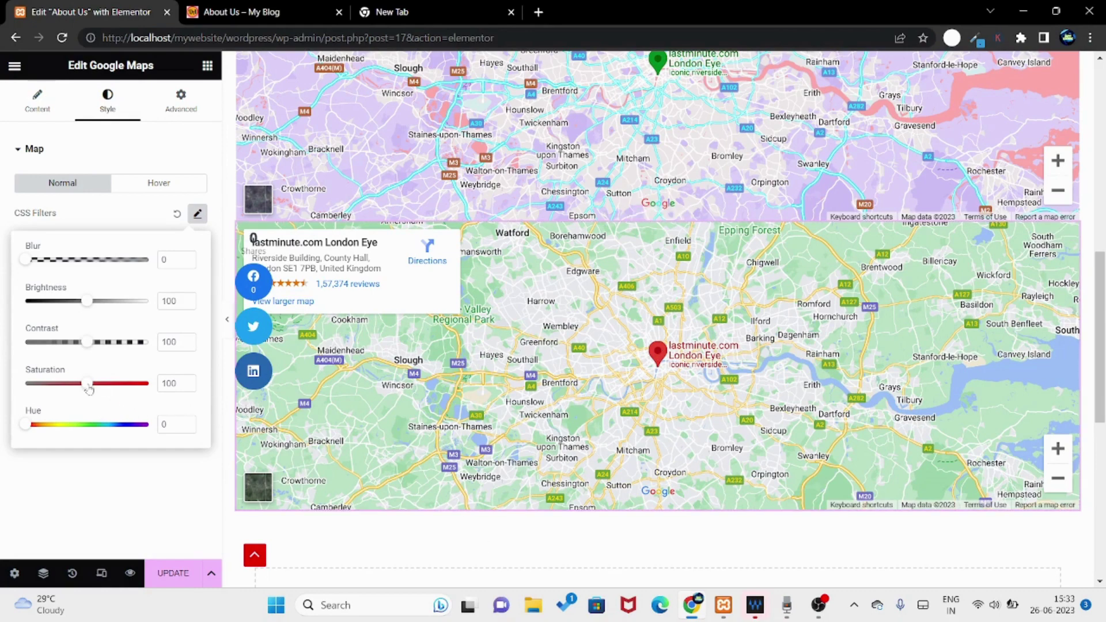
pyautogui.moveTo(88, 387); pyautogui.dragTo(11, 383)
pyautogui.click(4, 386)
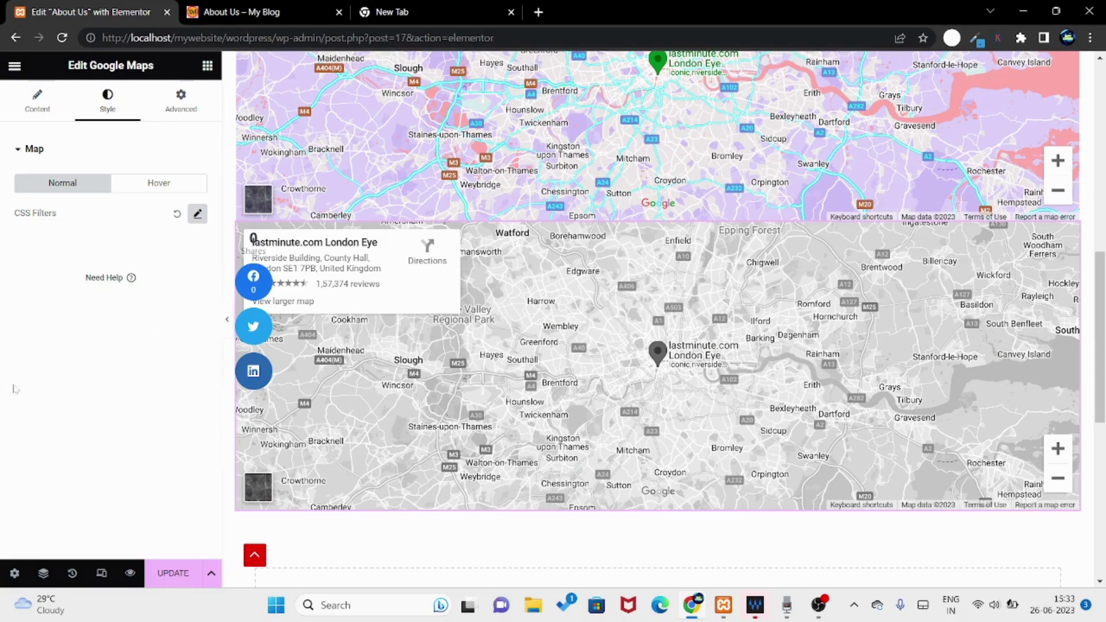
pyautogui.click(198, 216)
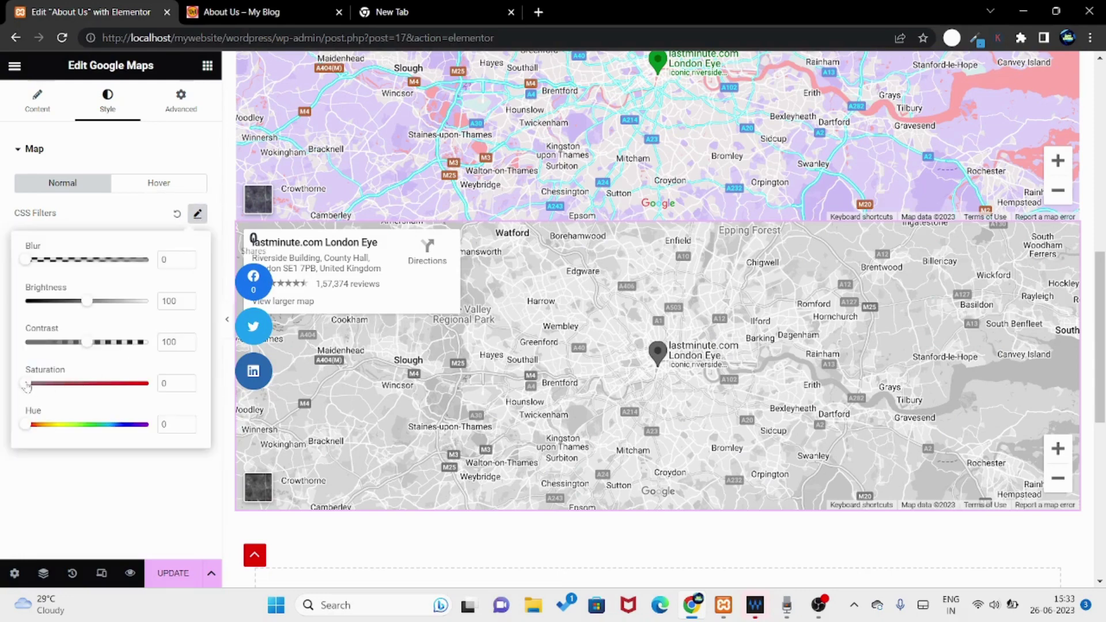
pyautogui.moveTo(26, 386); pyautogui.dragTo(167, 383)
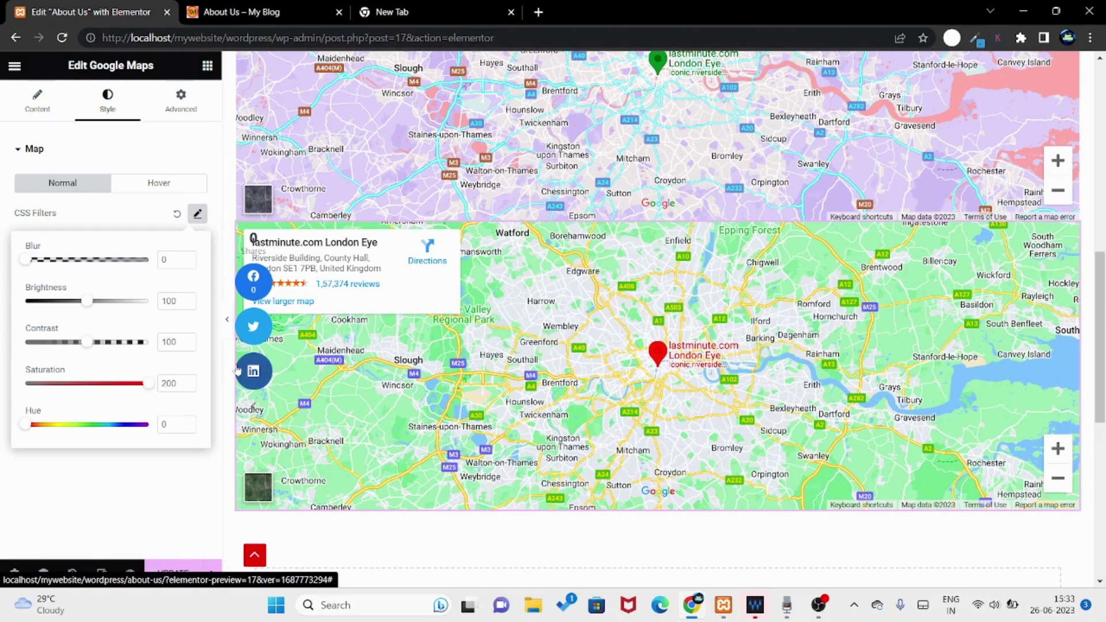
pyautogui.moveTo(71, 383); pyautogui.dragTo(88, 401)
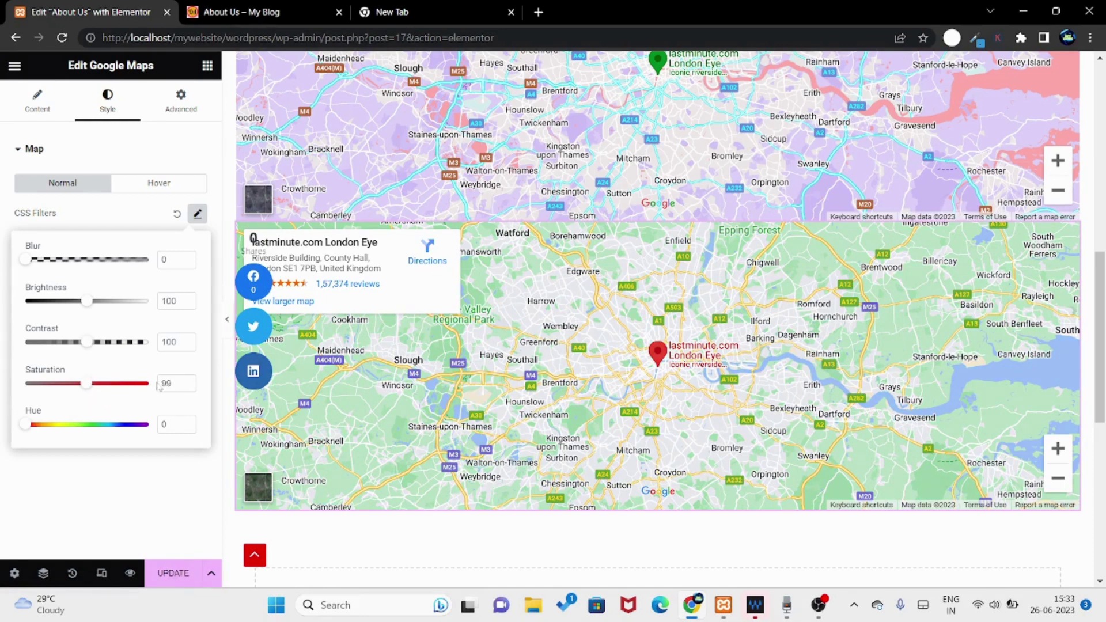
# - Set the lower map's Saturation to 100 and its Hue to 293 after trying other values
pyautogui.press('Up')
pyautogui.moveTo(30, 430); pyautogui.dragTo(119, 440)
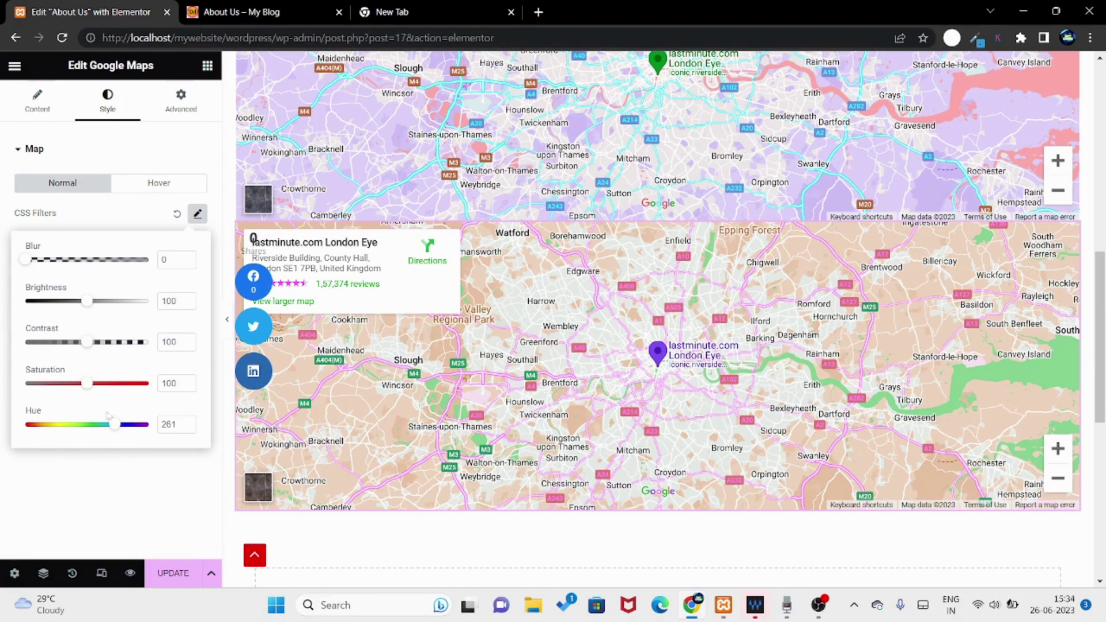
pyautogui.moveTo(115, 424); pyautogui.dragTo(42, 432)
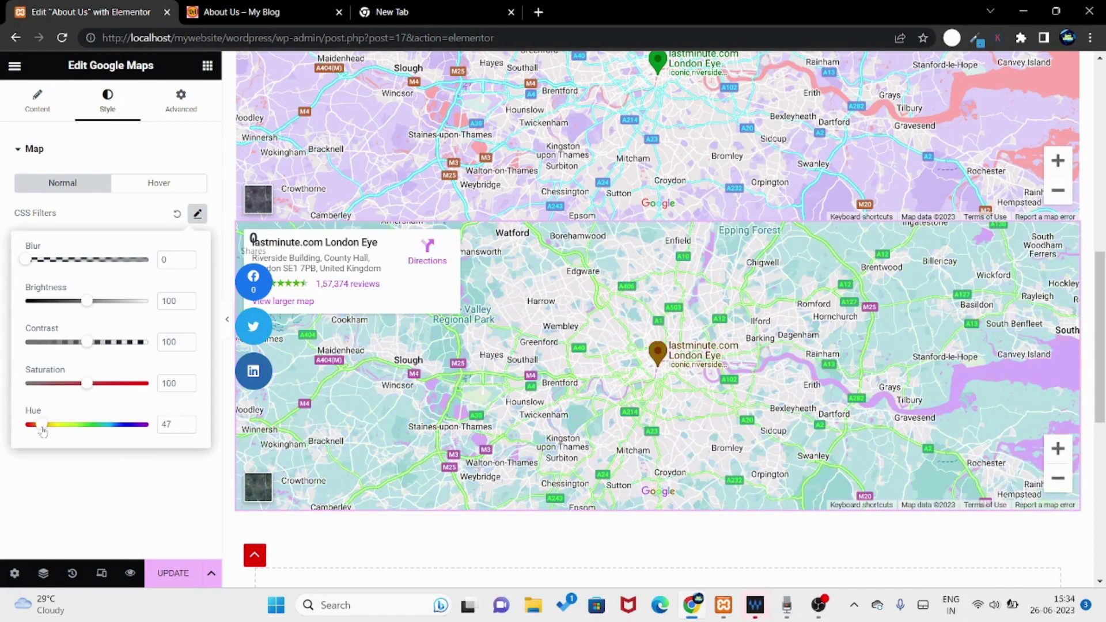
pyautogui.moveTo(42, 432)
pyautogui.mouseDown()
pyautogui.moveTo(131, 436)
pyautogui.moveTo(110, 429)
pyautogui.mouseUp()
# - Update the About Us page to save the recoloured full-width map
pyautogui.click(177, 573)
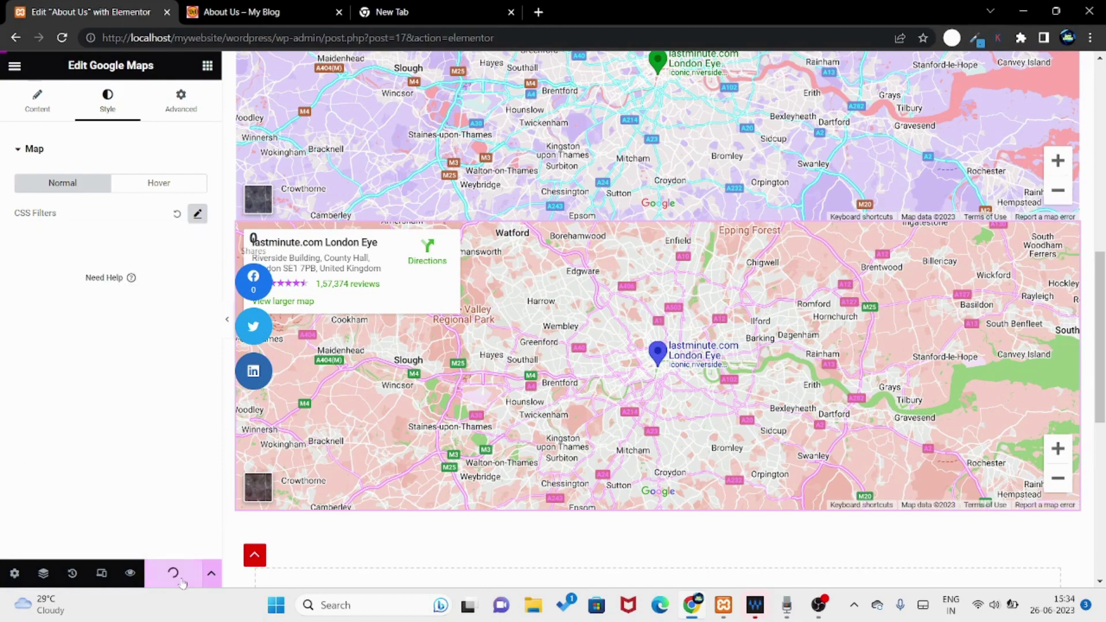